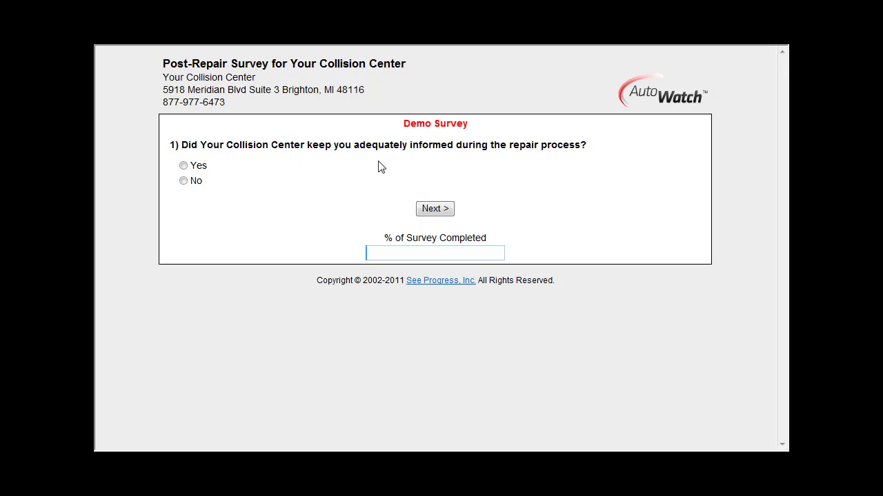
Step: Answer the first four survey questions: Yes, workmanship 10, treatment 10, and No for ready-when-promised
left_click(183, 165)
left_click(437, 210)
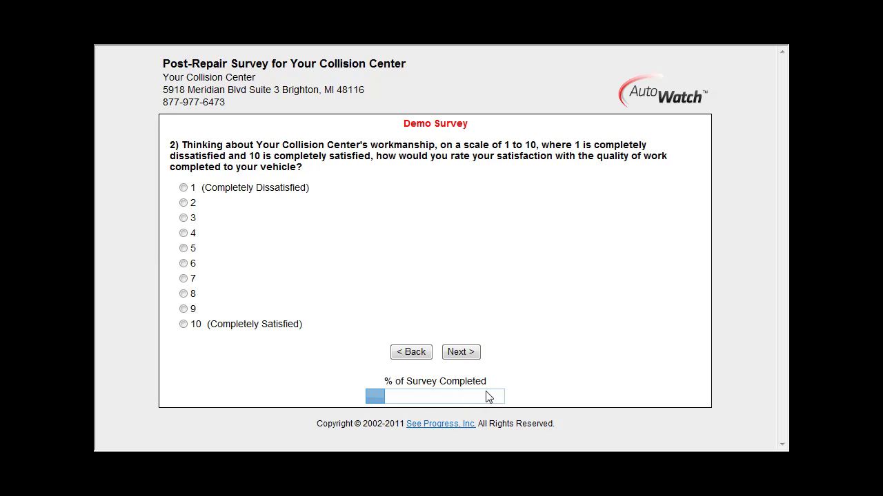
left_click(185, 325)
left_click(475, 353)
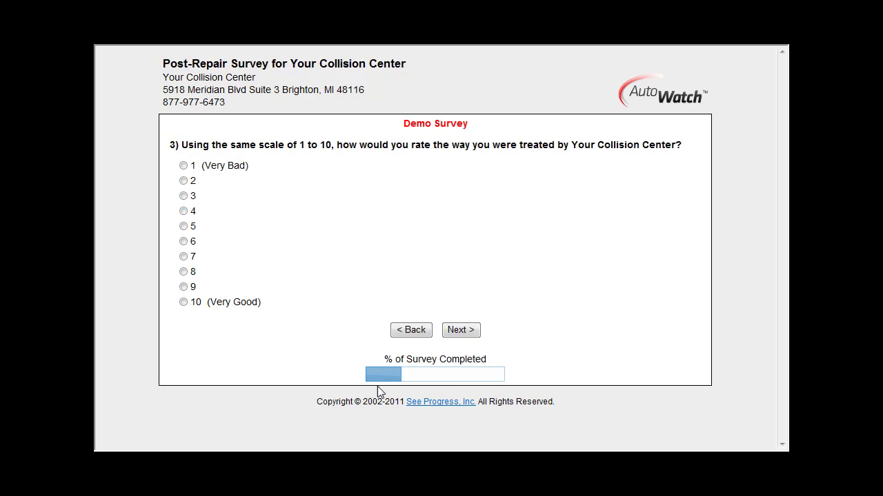
left_click(184, 304)
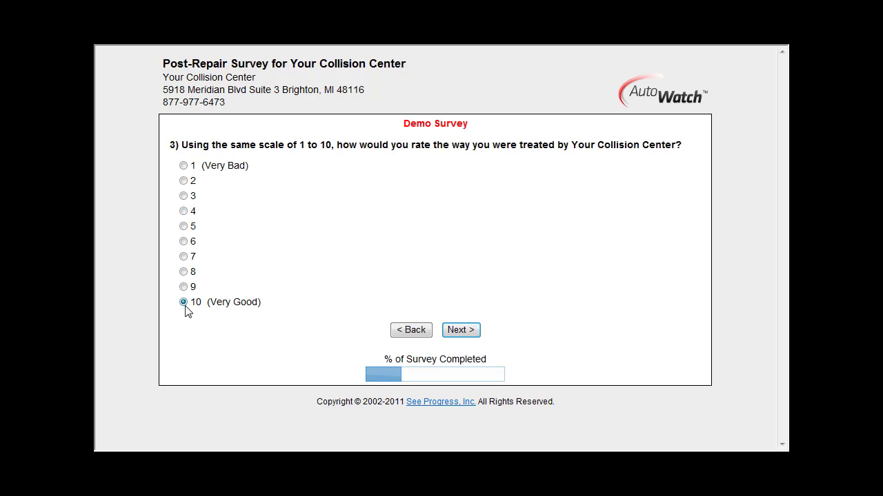
left_click(472, 333)
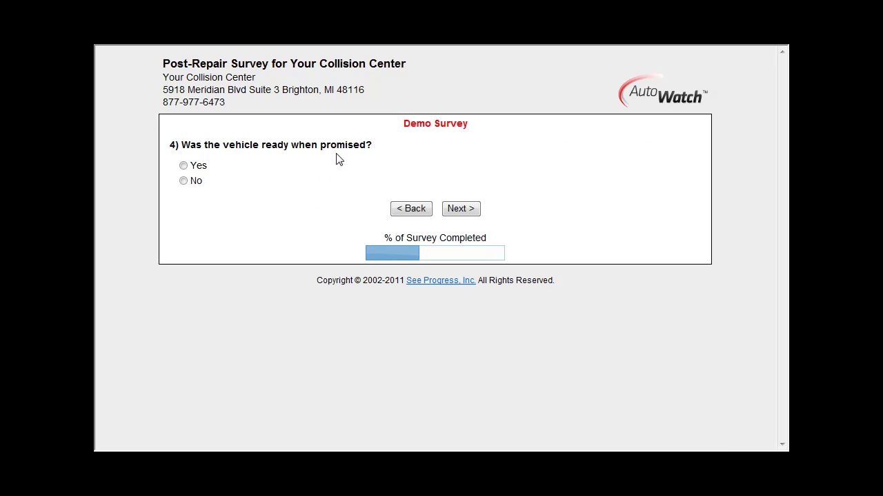
left_click(184, 186)
left_click(466, 213)
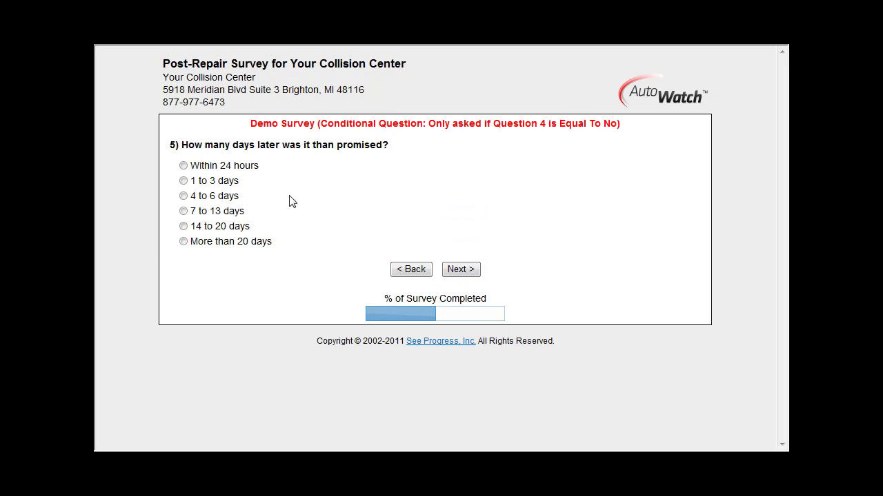
Step: Answer 1 to 3 days late, overall experience 10, Clean vehicle as improvement, and recommend 10
left_click(184, 183)
left_click(457, 274)
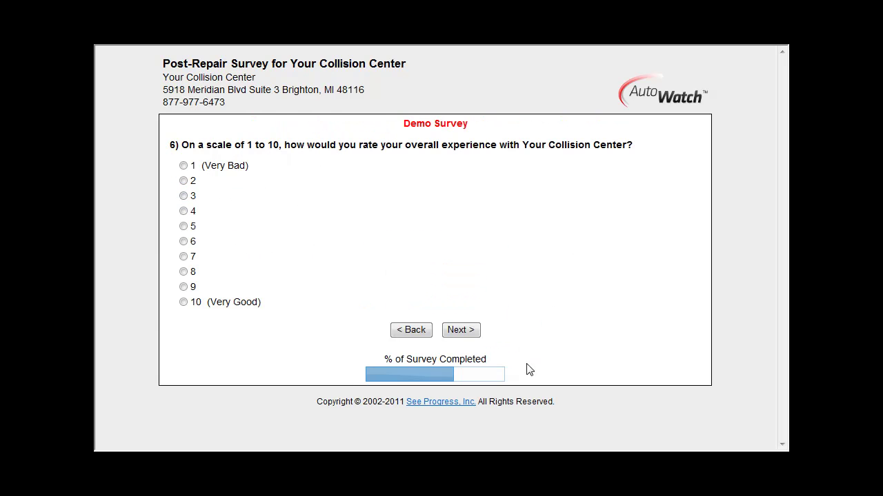
left_click(184, 302)
left_click(467, 335)
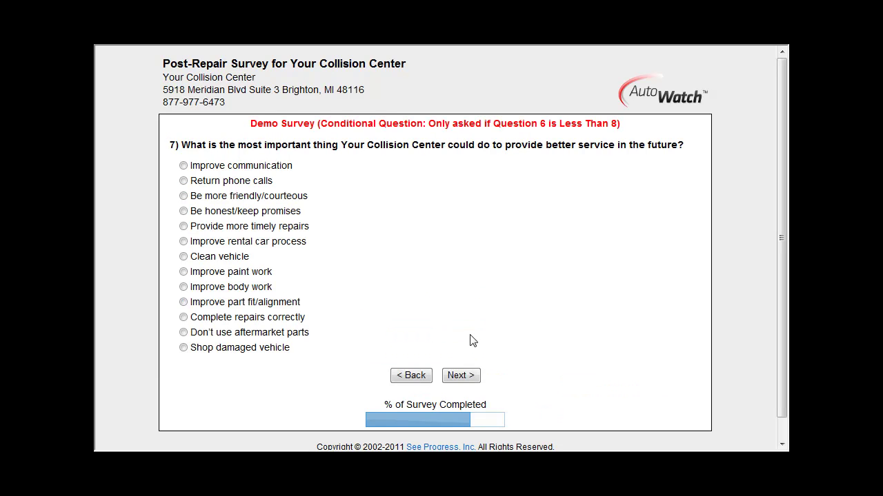
left_click(183, 256)
left_click(458, 376)
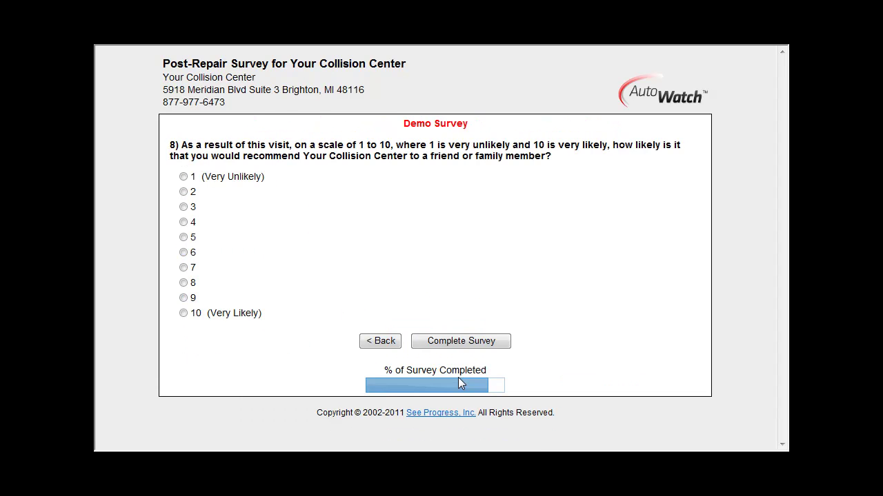
left_click(183, 313)
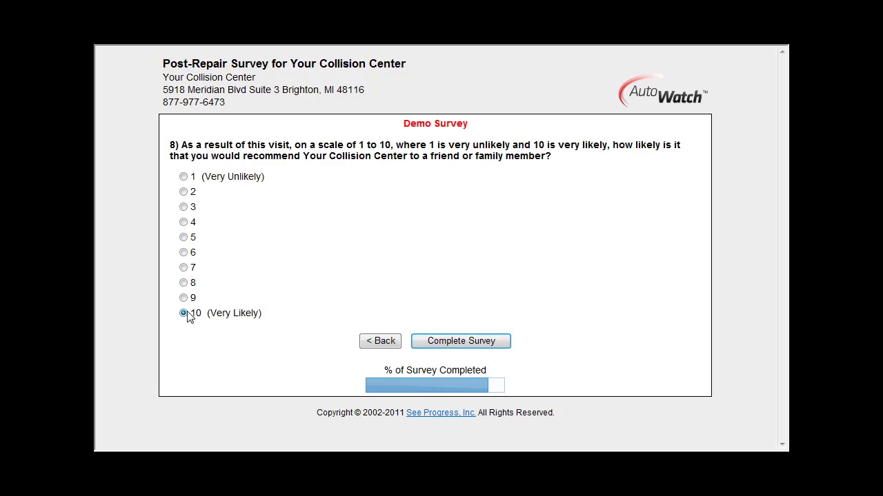
Step: Submit the finished demo survey with Complete Survey
left_click(486, 342)
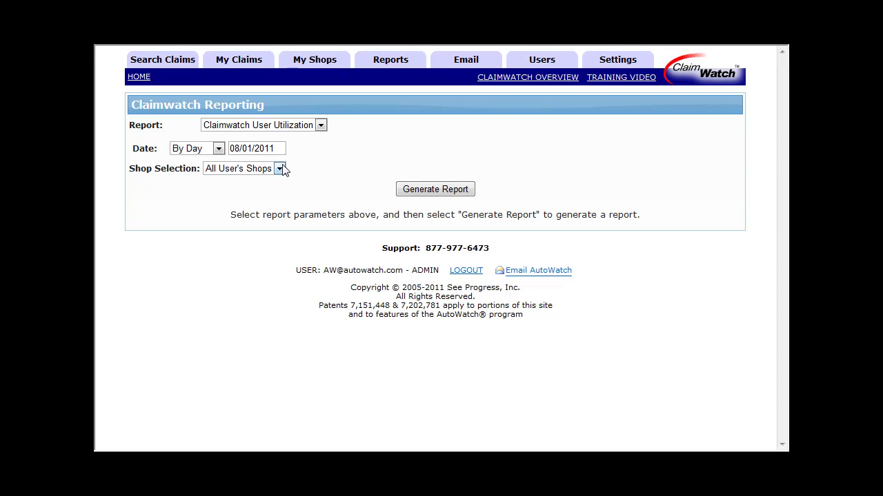
Step: Generate the Post Repair Survey Report by month for Jun 2011
left_click(218, 148)
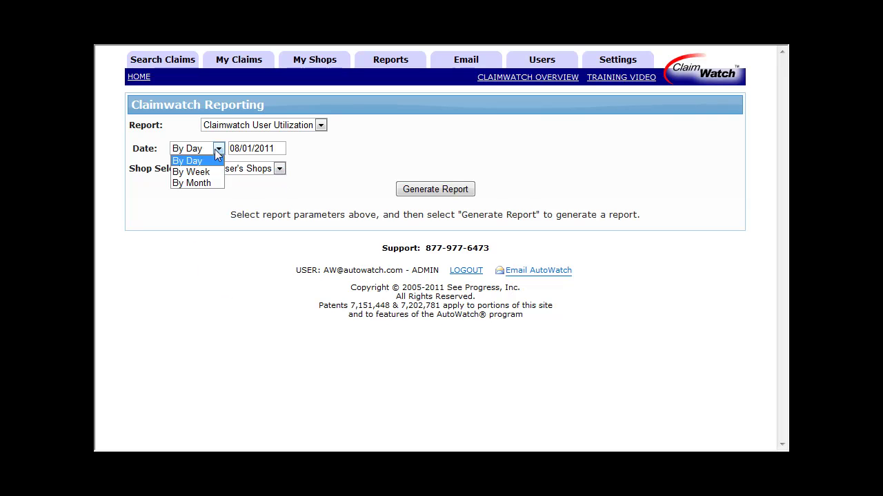
left_click(208, 184)
left_click(277, 149)
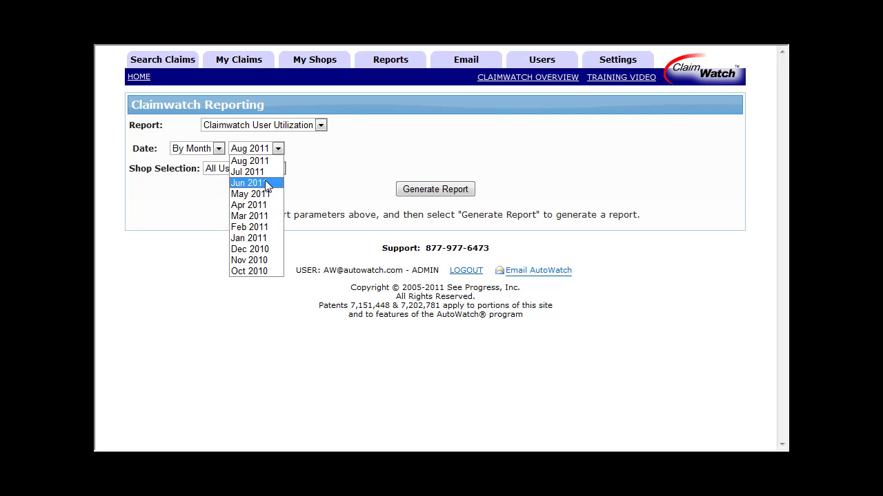
left_click(265, 182)
left_click(464, 189)
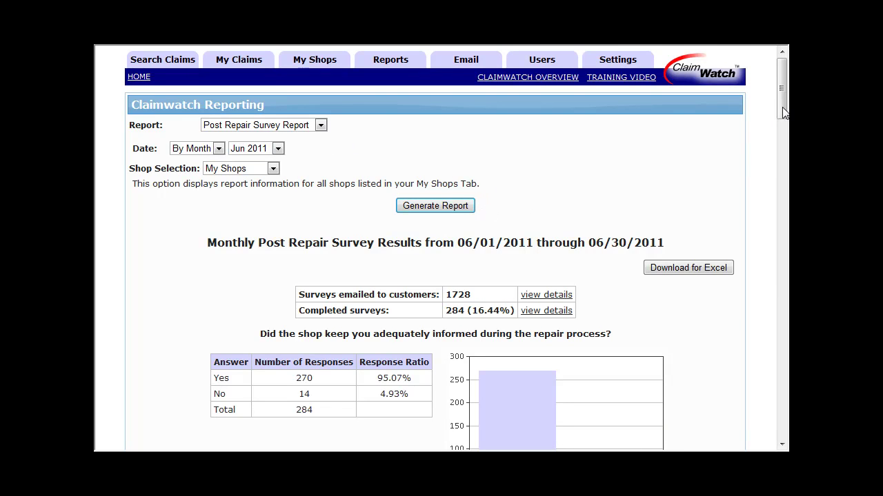
left_click_drag(782, 111, 785, 143)
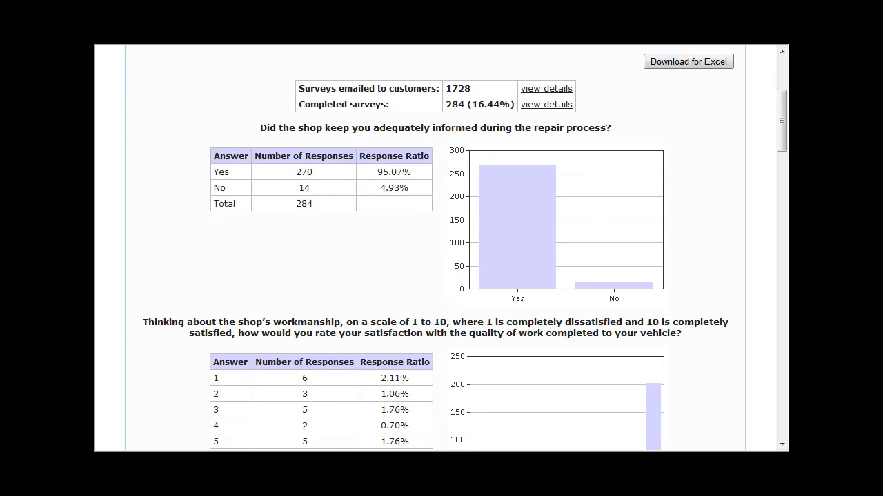
left_click_drag(783, 150, 783, 154)
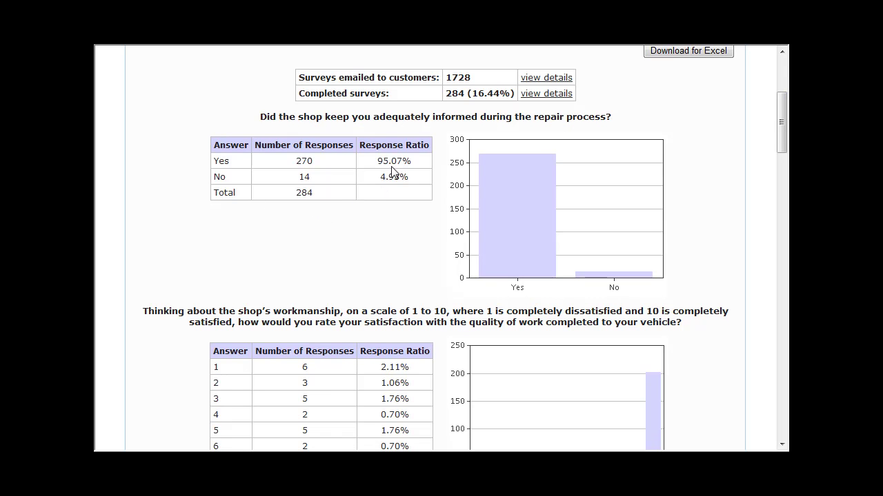
mouse_move(784, 140)
left_mouse_down()
mouse_move(782, 427)
mouse_move(781, 89)
left_mouse_up()
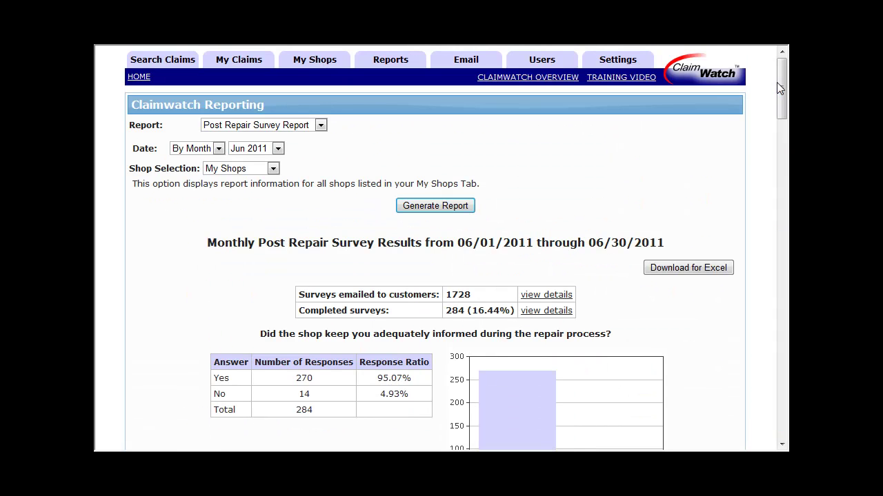
Step: Download the June 2011 report for Excel and open Survey_Responses_8_1_2011.csv
left_click(683, 270)
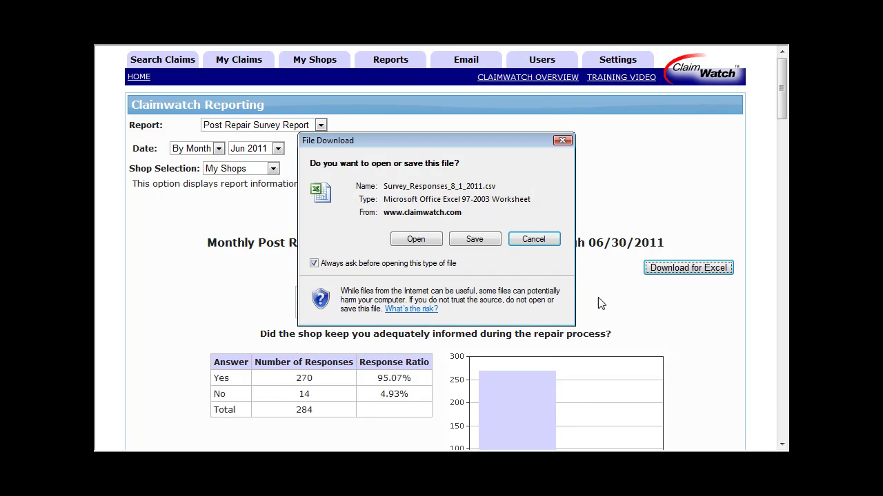
left_click(426, 242)
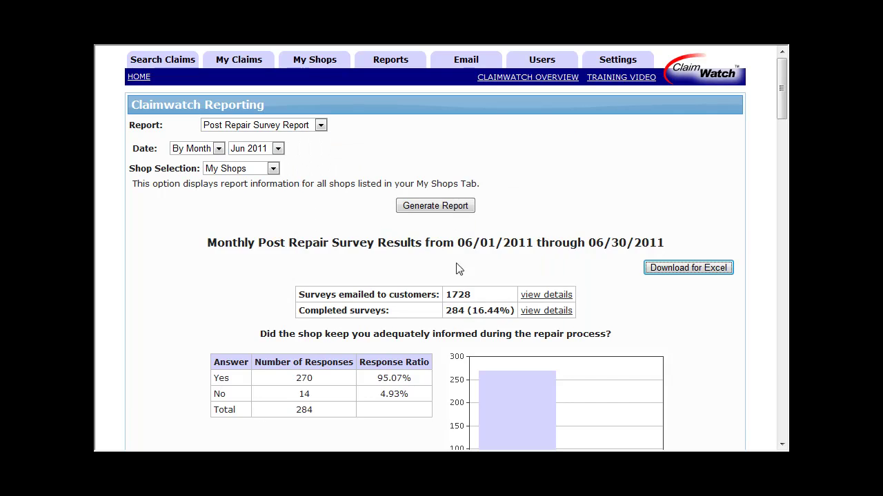